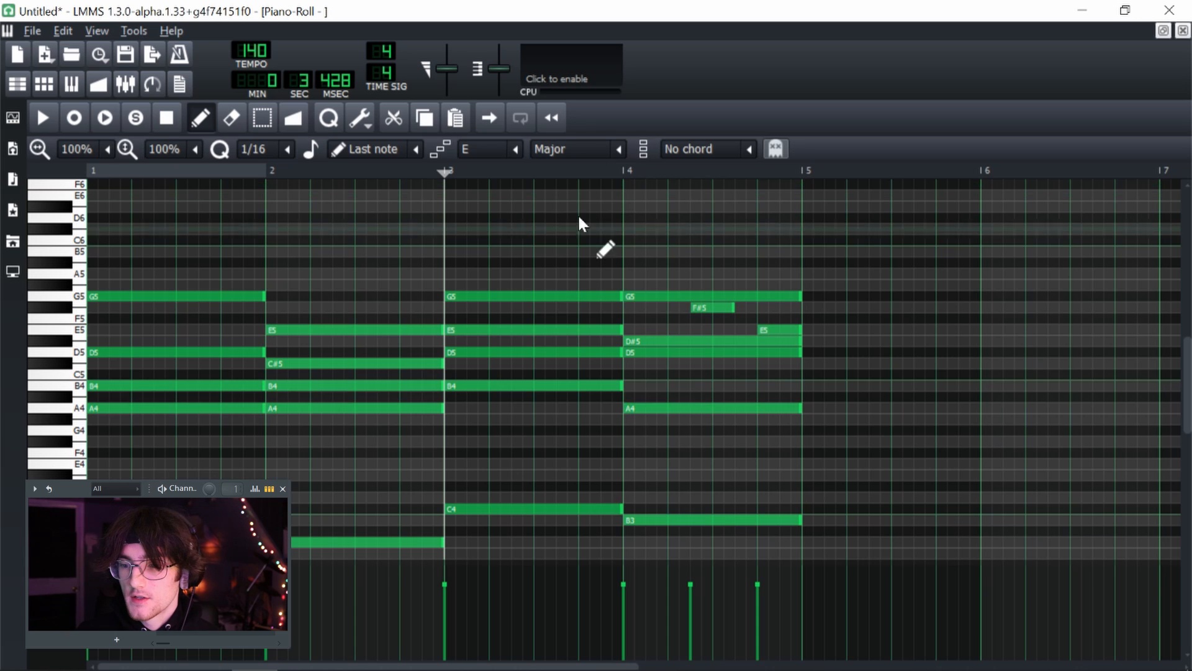
Step: Set the scale to Aeolian and draw melody notes E6 in bar 1 and A5 at the start of bar 2
{"action": "left_click", "coordinate": [619, 155]}
{"action": "left_click", "coordinate": [584, 529]}
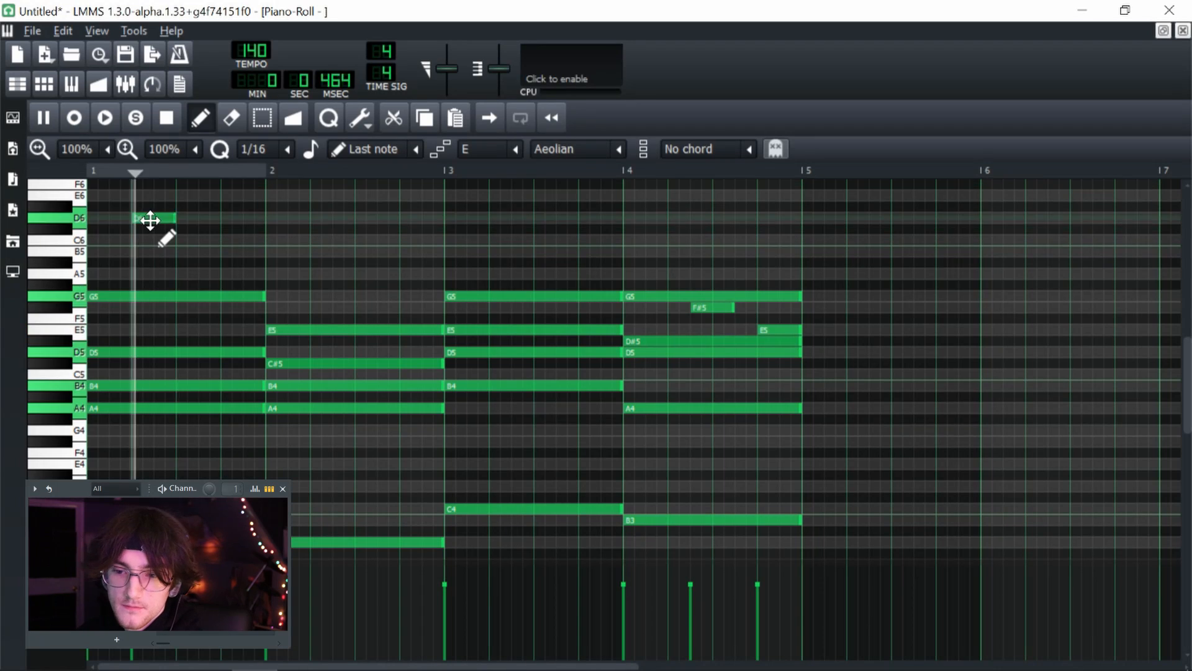
{"action": "left_click", "coordinate": [157, 197]}
{"action": "left_click", "coordinate": [276, 274]}
{"action": "mouse_move", "coordinate": [282, 296]}
{"action": "left_mouse_down"}
{"action": "mouse_move", "coordinate": [263, 297]}
{"action": "mouse_move", "coordinate": [307, 274]}
{"action": "mouse_move", "coordinate": [342, 297]}
{"action": "left_mouse_up"}
{"action": "key", "text": "space"}
Step: Add short G5 and E5 melody notes in the middle and second half of bar 2
{"action": "left_click", "coordinate": [325, 296]}
{"action": "left_click", "coordinate": [359, 331]}
{"action": "key", "text": "space"}
{"action": "left_click_drag", "start_coordinate": [390, 331], "coordinate": [434, 331]}
{"action": "left_click_drag", "start_coordinate": [367, 297], "coordinate": [383, 297]}
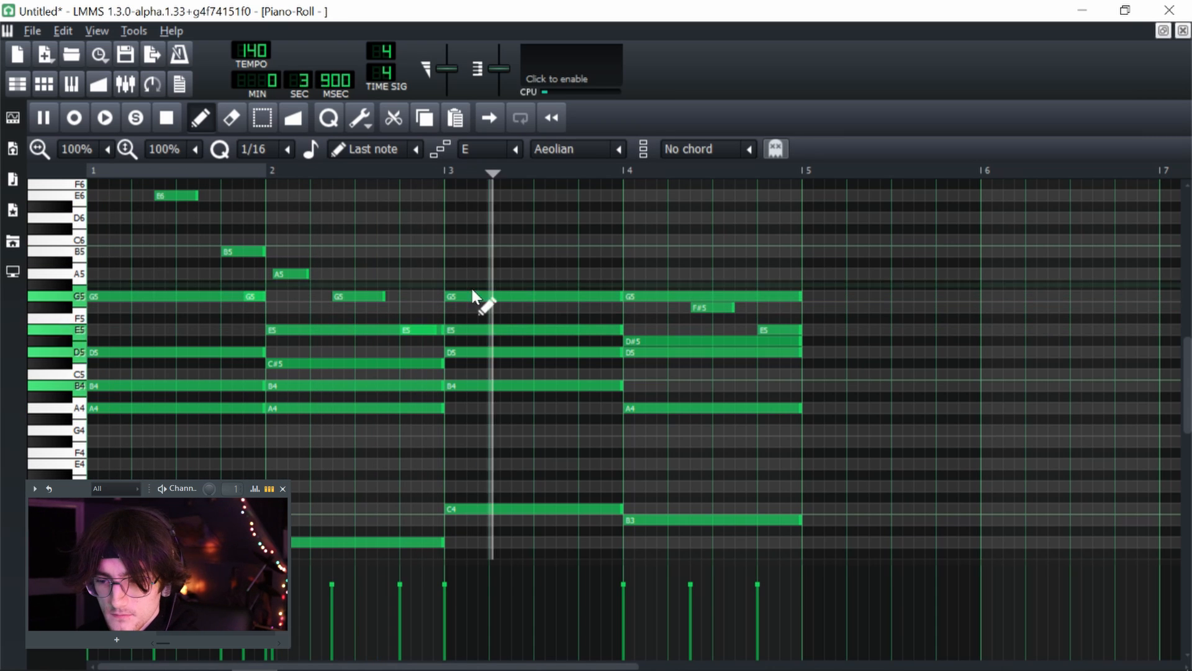
Step: Draw the bar 3 melody with G5 just after the downbeat, A5, and a long B5 running into bar 4
{"action": "left_click_drag", "start_coordinate": [470, 297], "coordinate": [478, 297]}
{"action": "left_click", "coordinate": [517, 274]}
{"action": "left_click", "coordinate": [583, 251]}
{"action": "mouse_move", "coordinate": [687, 274]}
{"action": "left_mouse_down"}
{"action": "mouse_move", "coordinate": [566, 274]}
{"action": "mouse_move", "coordinate": [630, 252]}
{"action": "left_mouse_up"}
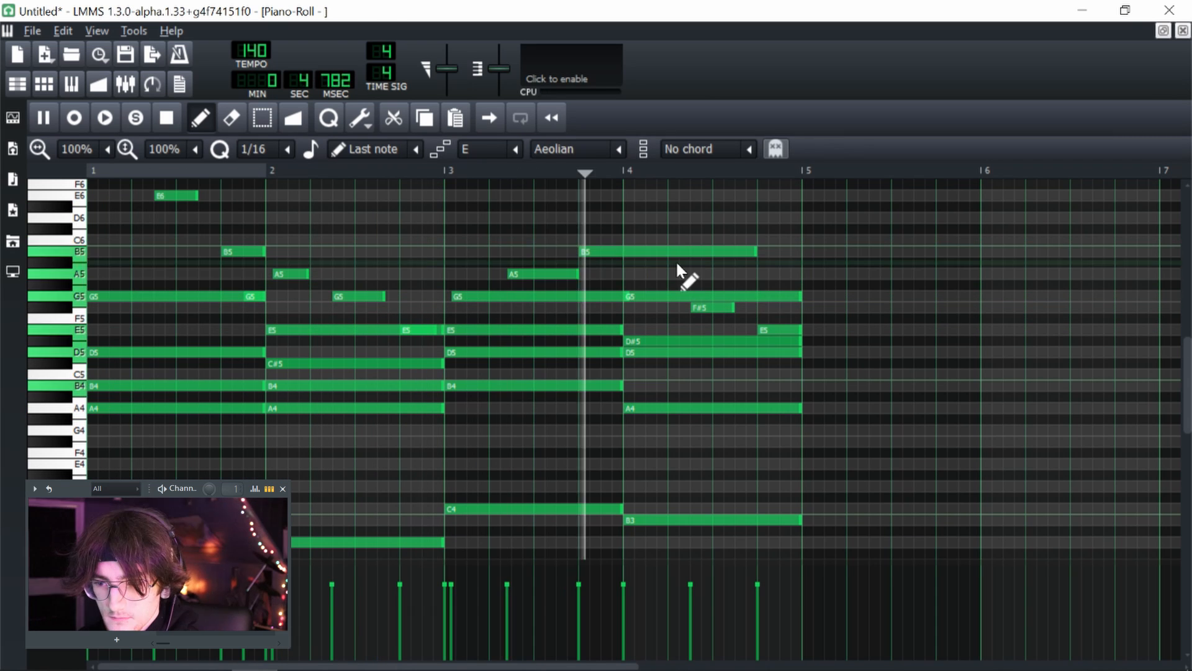
Step: Add a short second A5 late in bar 3 and shorten the long B5 that runs into bar 4
{"action": "key", "text": "space"}
{"action": "left_click", "coordinate": [546, 274]}
{"action": "left_click", "coordinate": [582, 274]}
{"action": "left_click_drag", "start_coordinate": [634, 274], "coordinate": [601, 273]}
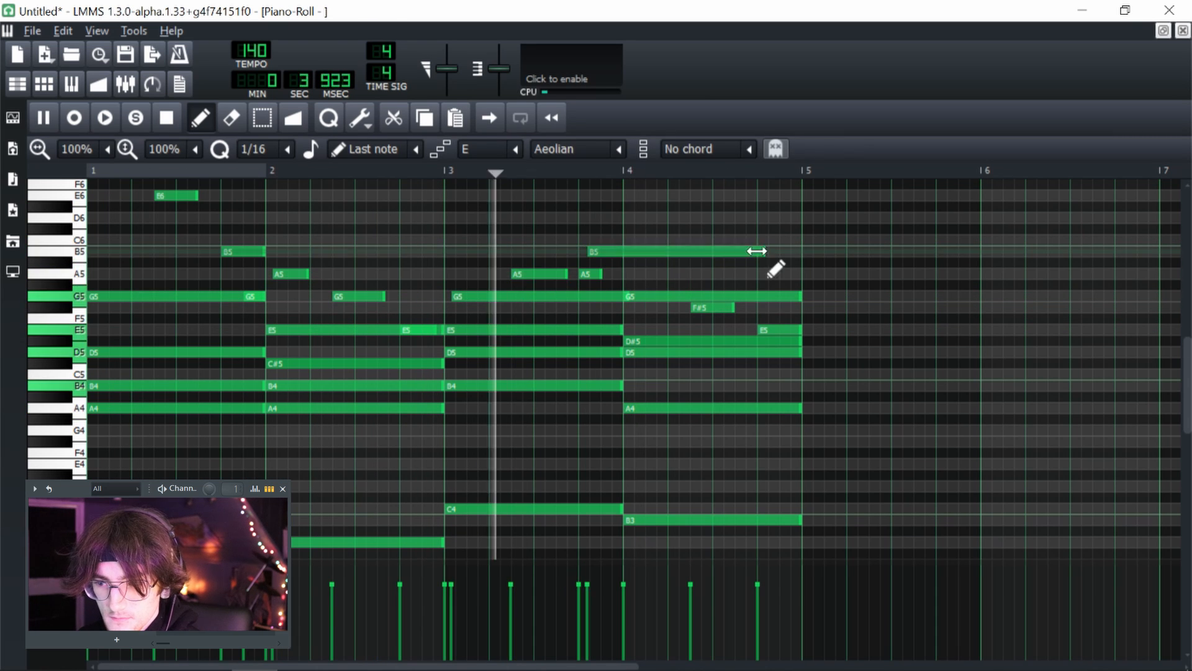
{"action": "left_click_drag", "start_coordinate": [755, 252], "coordinate": [680, 252]}
Step: Add an E5 melody note in the second half of bar 3 and a short E5 after the E6 in bar 1
{"action": "left_click", "coordinate": [560, 330]}
{"action": "key", "text": "space"}
{"action": "left_click", "coordinate": [205, 334]}
{"action": "left_click_drag", "start_coordinate": [240, 331], "coordinate": [219, 330]}
Step: Play back the four-bar chords and melody
{"action": "key", "text": "space"}
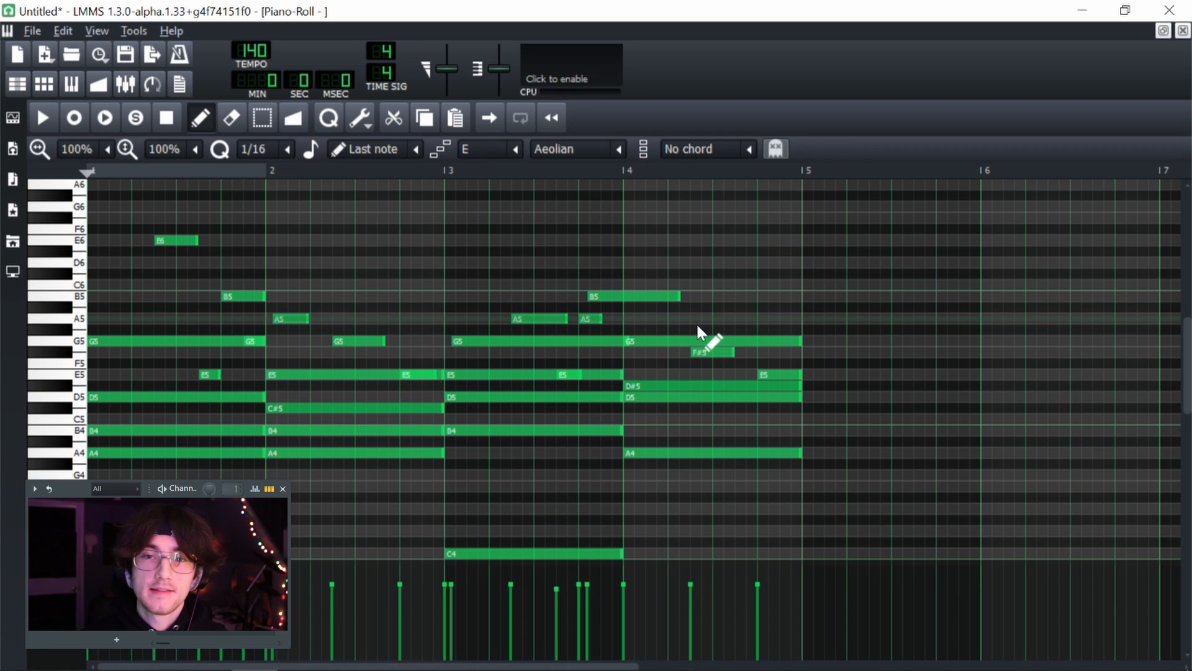
{"action": "key", "text": "space"}
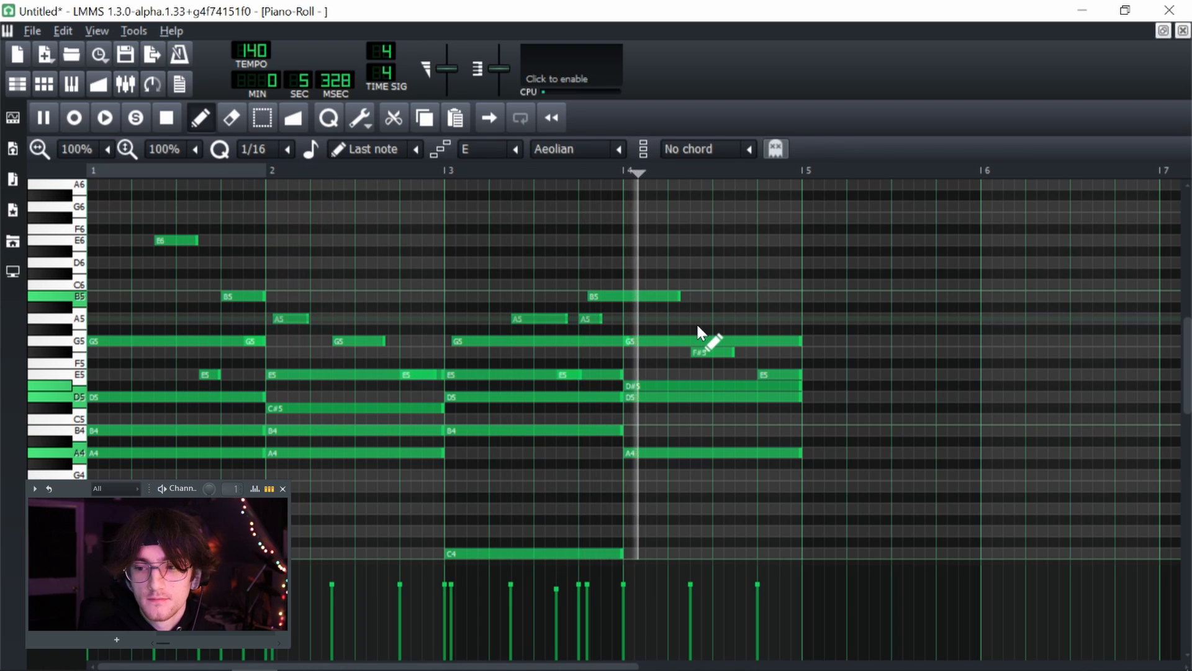
{"action": "key", "text": "space"}
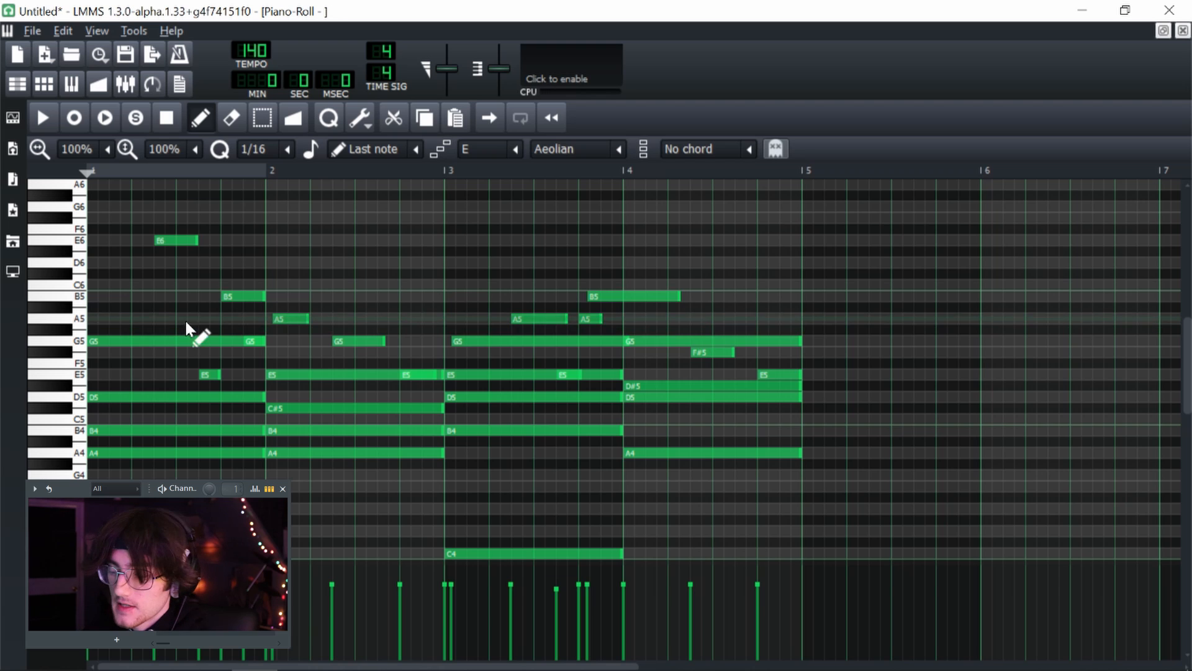
Step: Duplicate all notes of the four-bar loop so the copy starts at bar 5
{"action": "key", "text": "ctrl+a"}
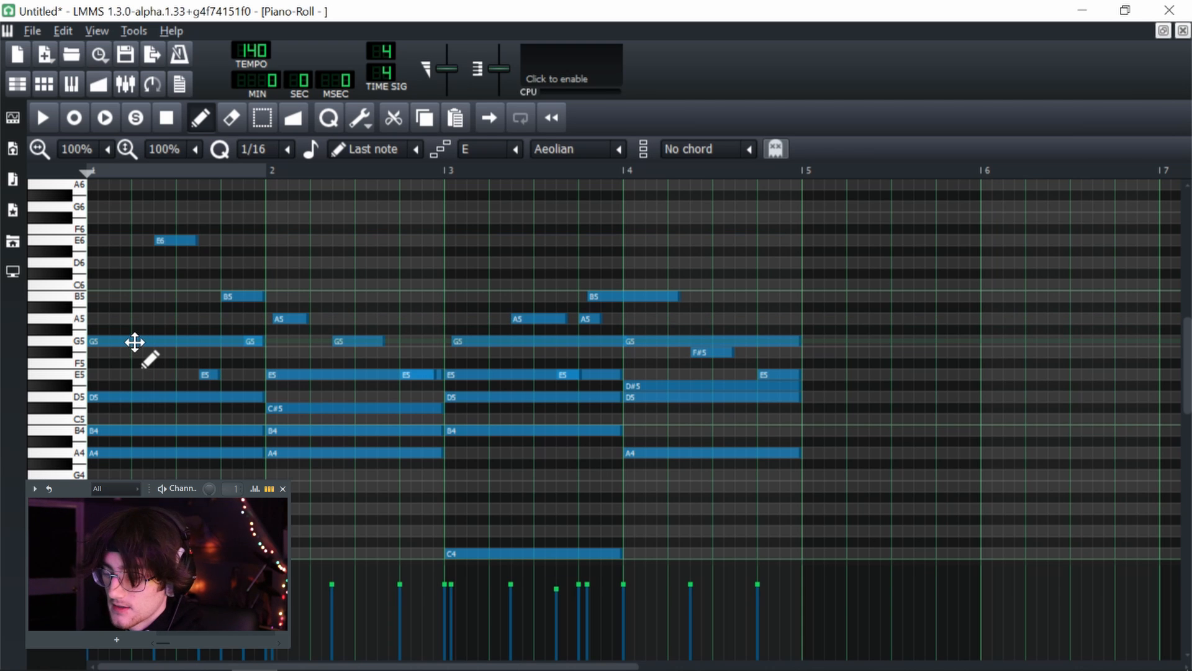
{"action": "left_click_drag", "start_coordinate": [134, 341], "coordinate": [849, 349]}
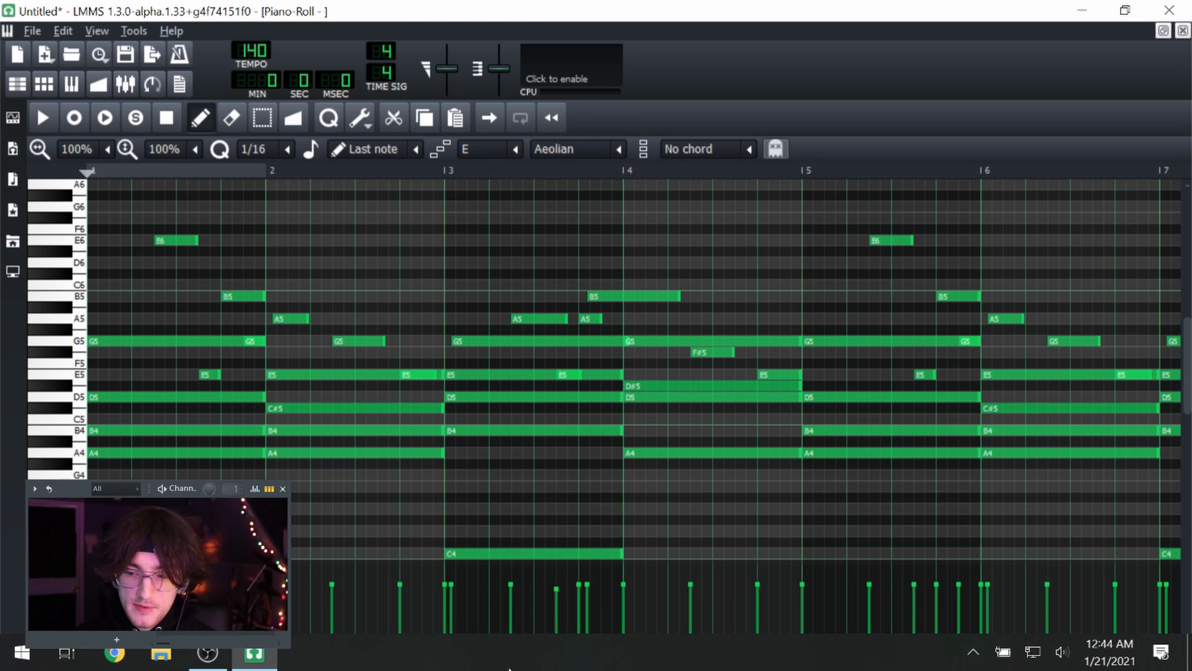
{"action": "scroll", "coordinate": [628, 236], "scroll_direction": "right", "scroll_amount": 12}
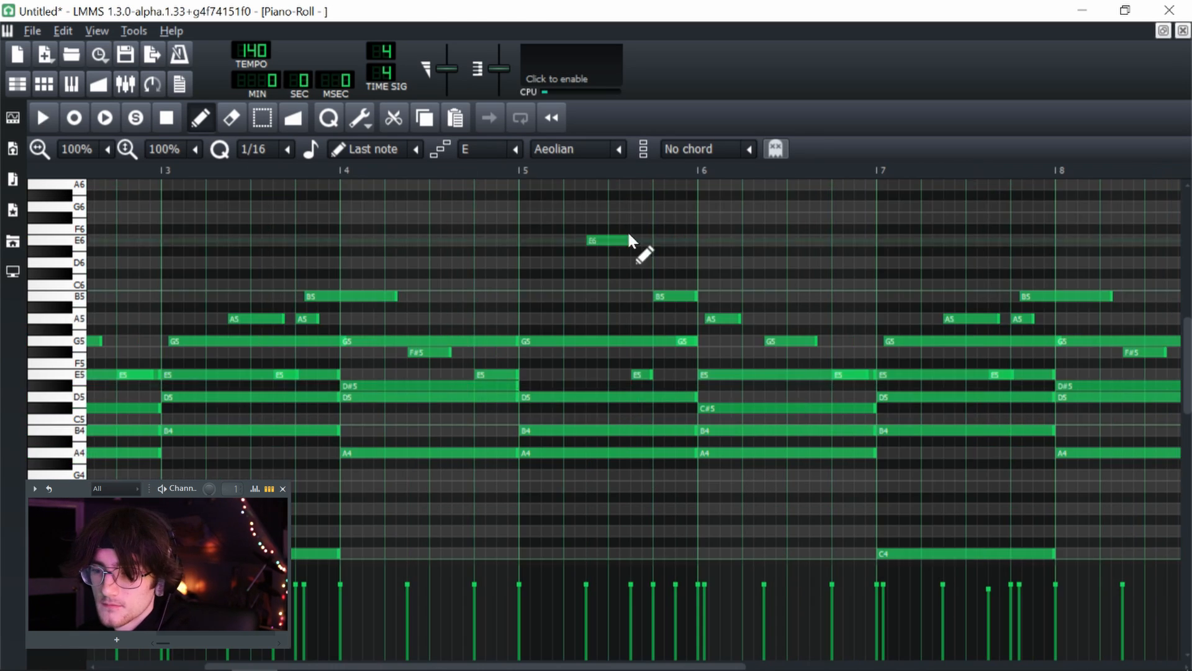
{"action": "scroll", "coordinate": [632, 244], "scroll_direction": "up", "scroll_amount": 2}
{"action": "left_click_drag", "start_coordinate": [701, 251], "coordinate": [711, 310]}
{"action": "scroll", "coordinate": [710, 310], "scroll_direction": "down", "scroll_amount": 1}
{"action": "left_click_drag", "start_coordinate": [711, 266], "coordinate": [711, 316]}
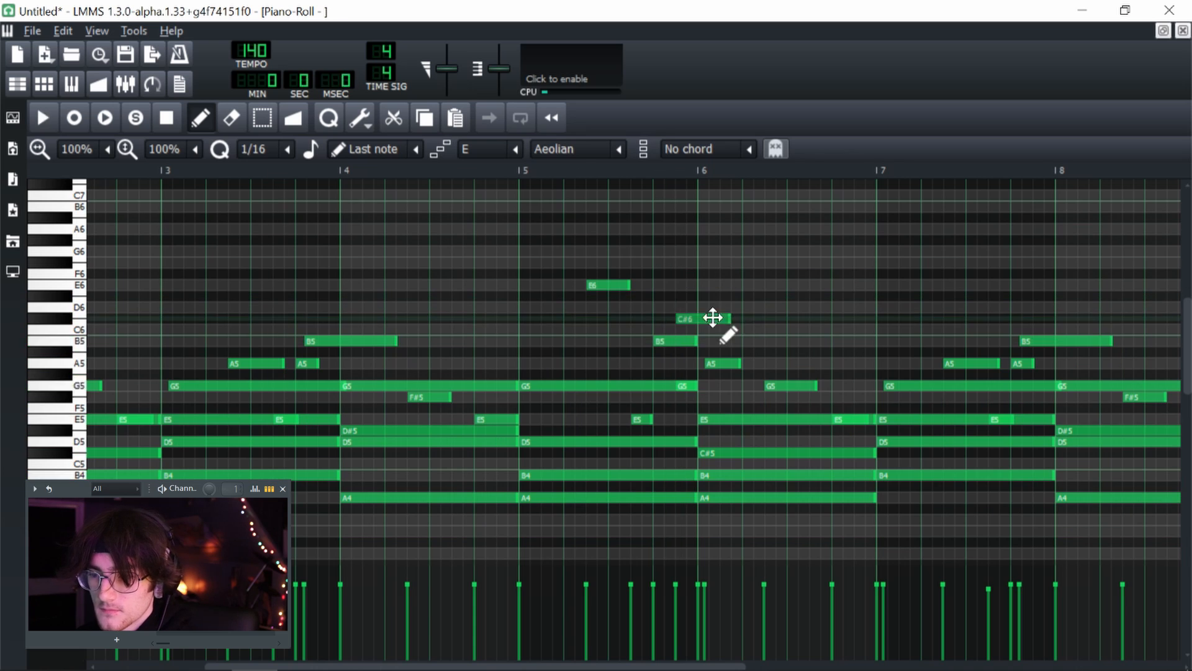
{"action": "right_click", "coordinate": [711, 316]}
Step: Vary the copied melody in bar 5 by lowering the E6 to D6 and placing a short E6 just before it
{"action": "left_click", "coordinate": [578, 419]}
{"action": "left_click_drag", "start_coordinate": [614, 285], "coordinate": [618, 343]}
{"action": "left_click_drag", "start_coordinate": [617, 343], "coordinate": [617, 308]}
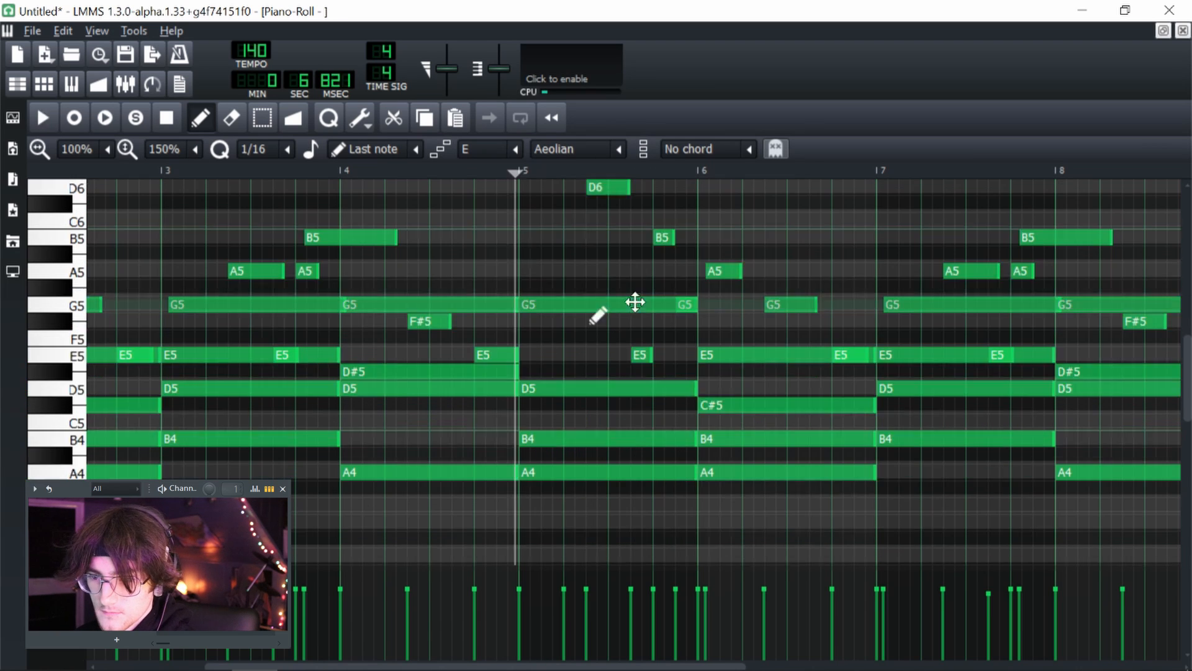
Step: Rework the bar 6 melody by adding a short G5, raising the existing G5 to A5 and adding a B5
{"action": "scroll", "coordinate": [636, 303], "scroll_direction": "up", "scroll_amount": 2}
{"action": "left_click_drag", "start_coordinate": [770, 371], "coordinate": [770, 338]}
{"action": "left_click_drag", "start_coordinate": [748, 371], "coordinate": [773, 371]}
{"action": "left_click_drag", "start_coordinate": [792, 304], "coordinate": [839, 304]}
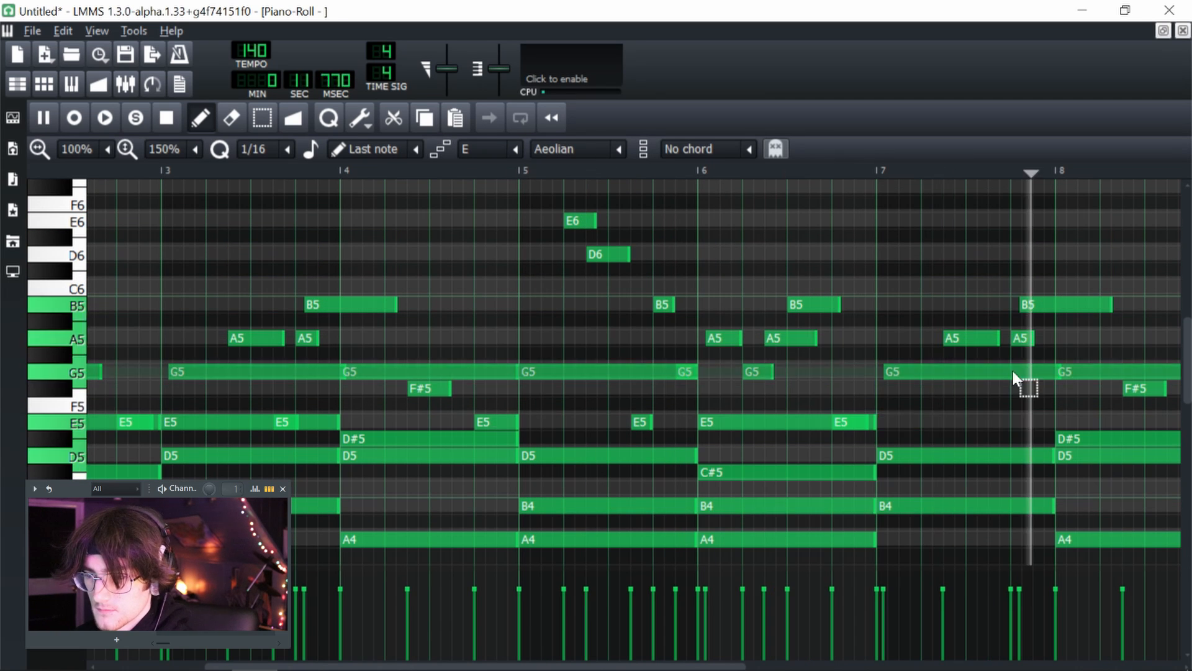
Step: Vary the melody in bars 7 and 8 with an F#5 and D6 leading into C6, B5, A5 and a closing B5
{"action": "left_click", "coordinate": [1028, 388]}
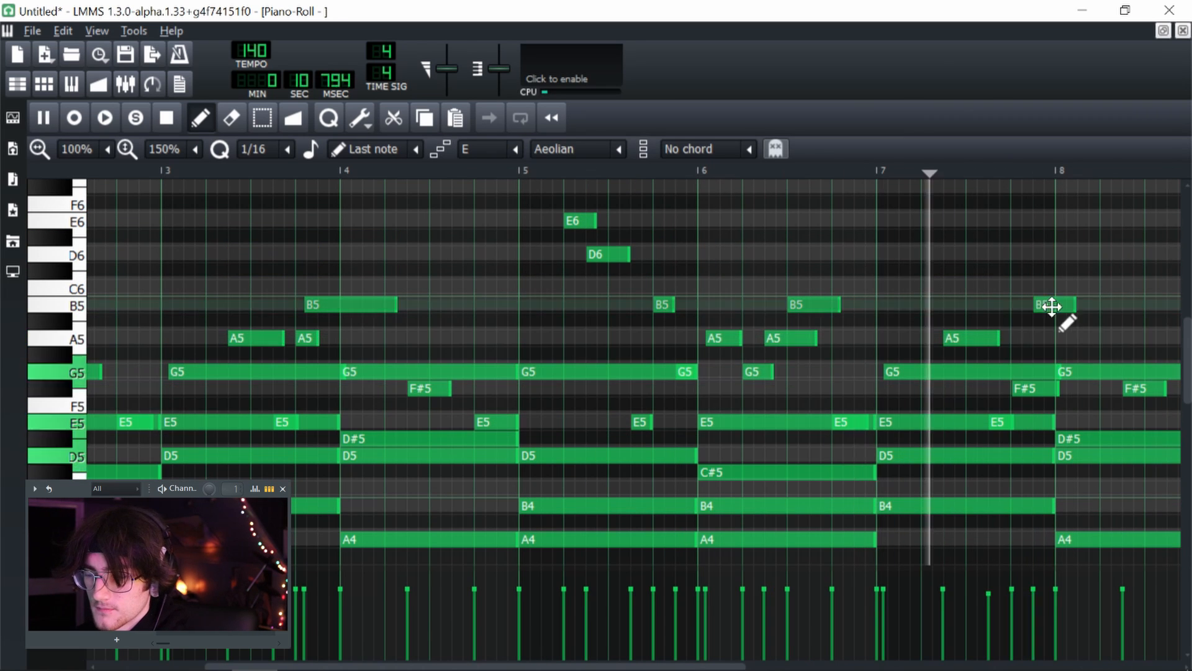
{"action": "left_click_drag", "start_coordinate": [660, 667], "coordinate": [723, 663]}
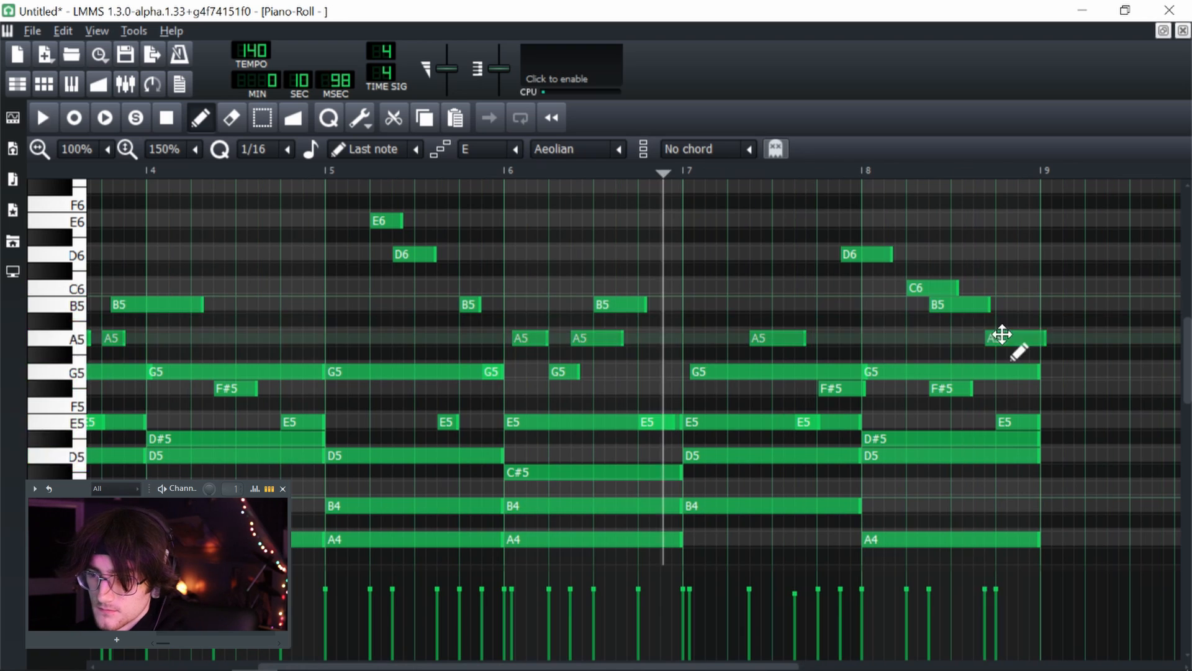
{"action": "left_click_drag", "start_coordinate": [1000, 338], "coordinate": [971, 348]}
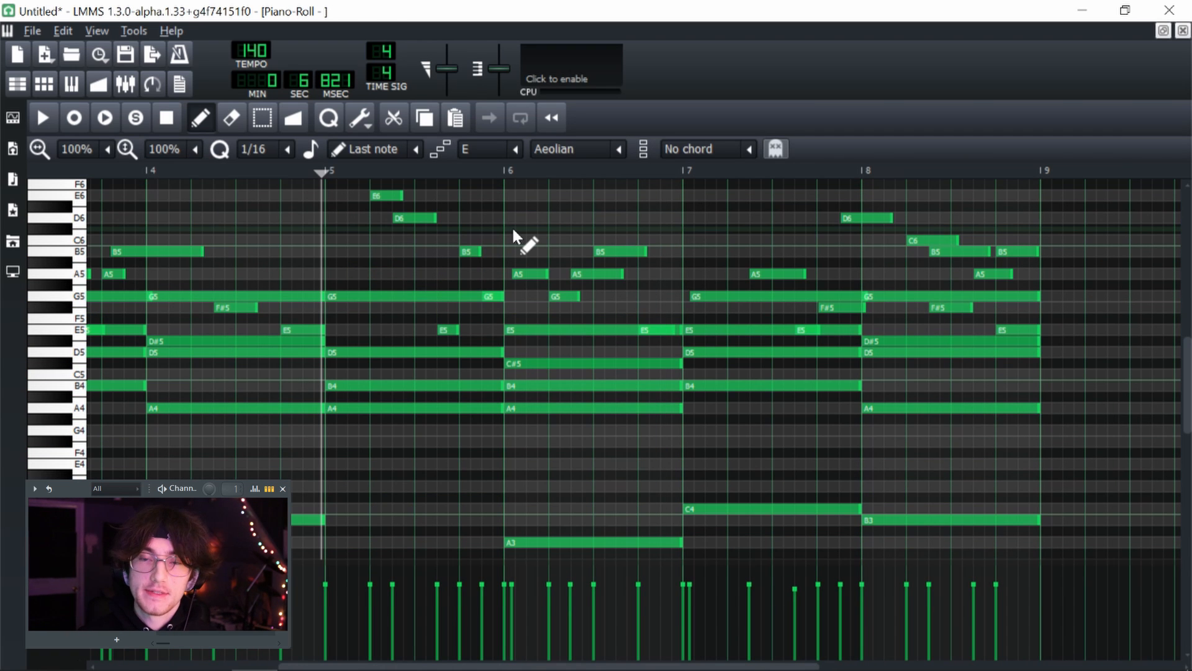
Step: Play back the varied melody from bar 5 to the end of the pattern
{"action": "key", "text": "space"}
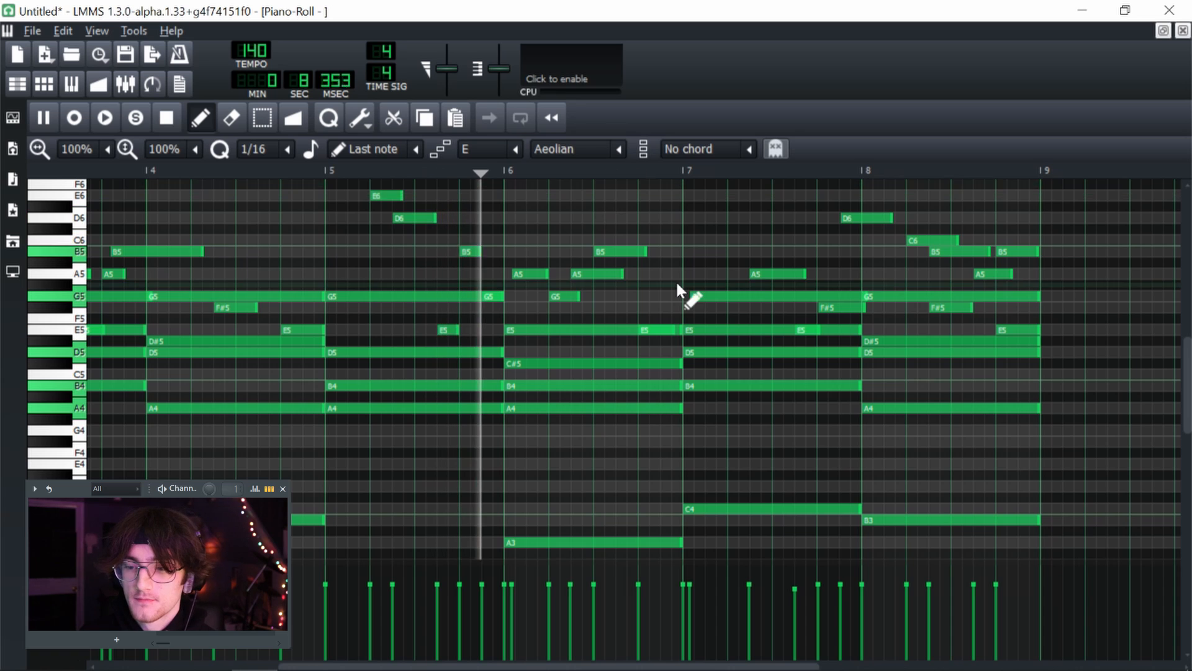
{"action": "scroll", "coordinate": [683, 292], "scroll_direction": "up", "scroll_amount": 2}
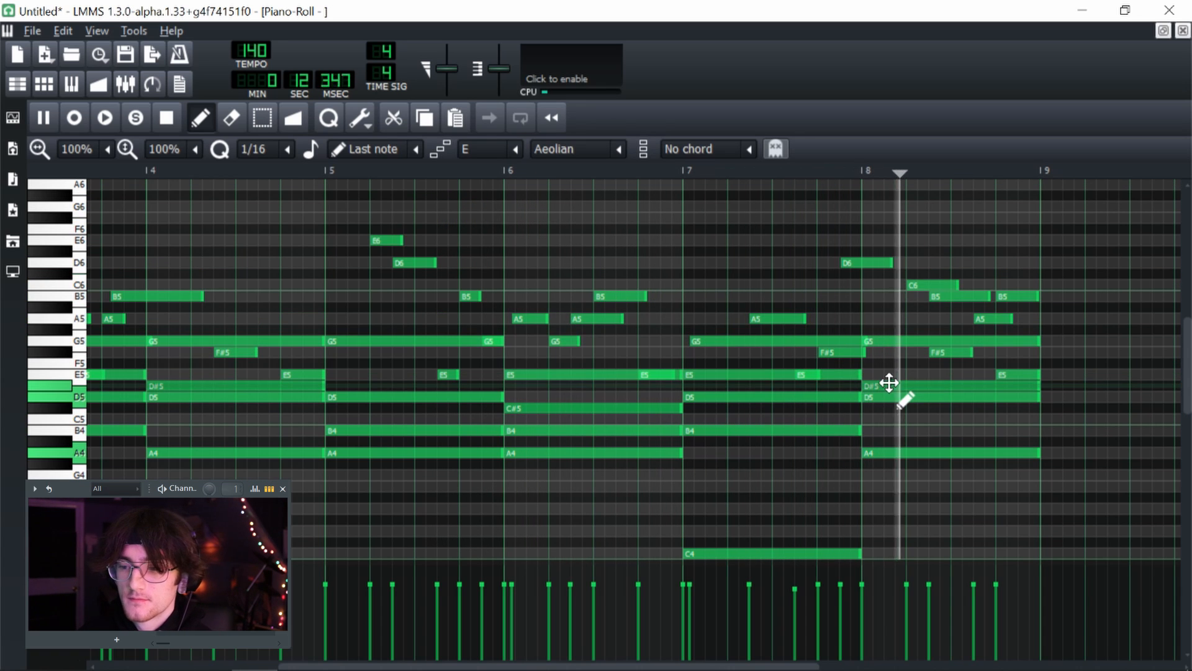
{"action": "key", "text": "space"}
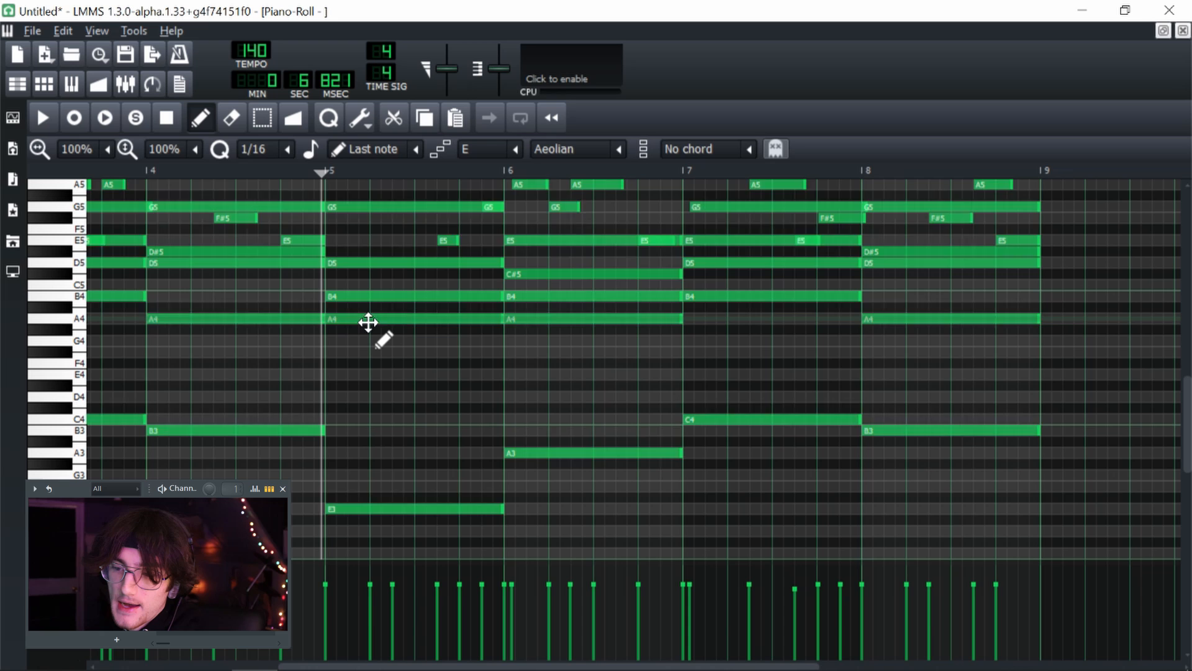
Step: Transpose all notes in the pattern up four semitones
{"action": "key", "text": "shift+Up"}
{"action": "key", "text": "shift+Up"}
{"action": "key", "text": "shift+Up"}
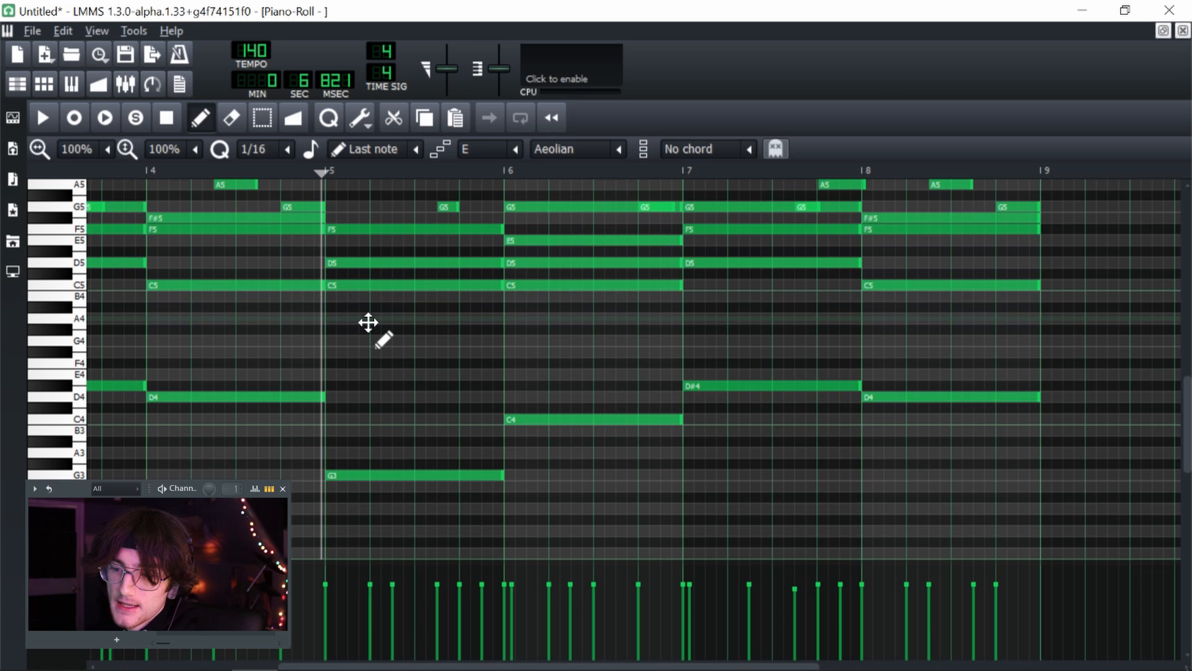
{"action": "key", "text": "shift+Up"}
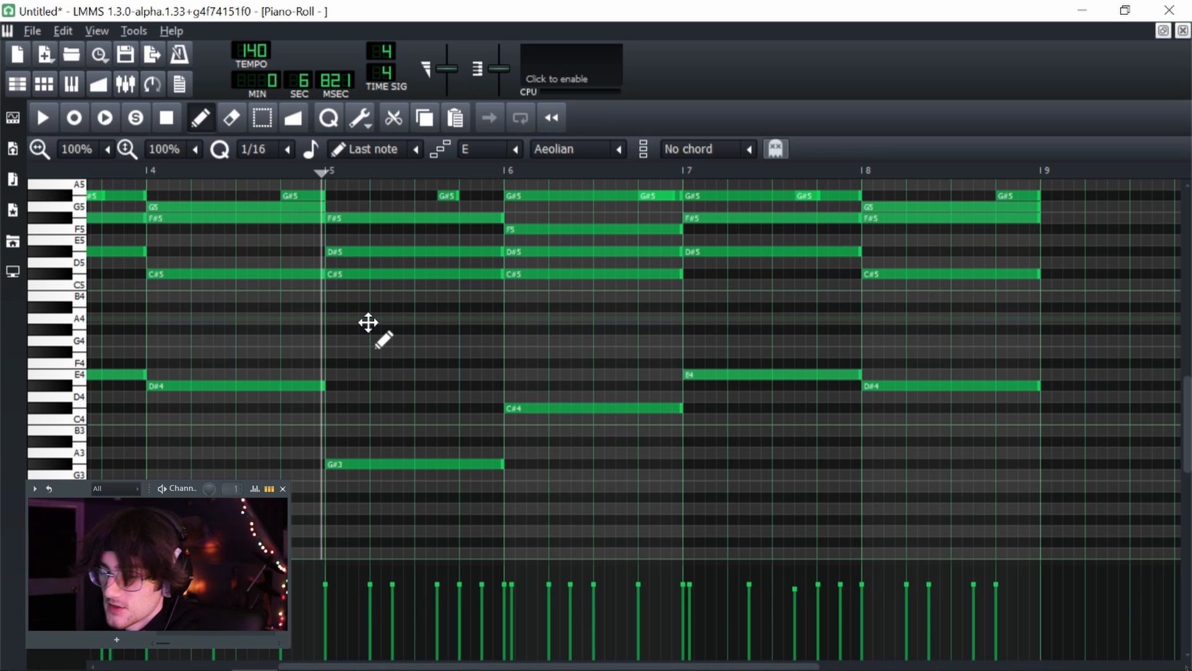
Step: Play back the transposed pattern and close the piano roll
{"action": "key", "text": "space"}
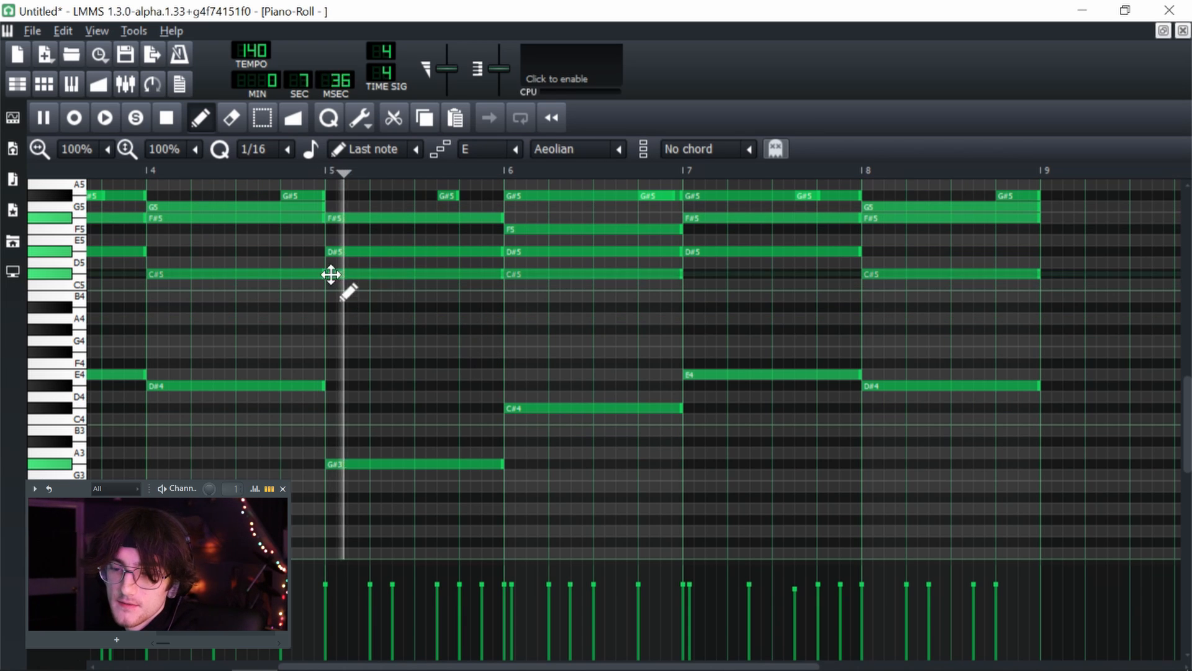
{"action": "key", "text": "space"}
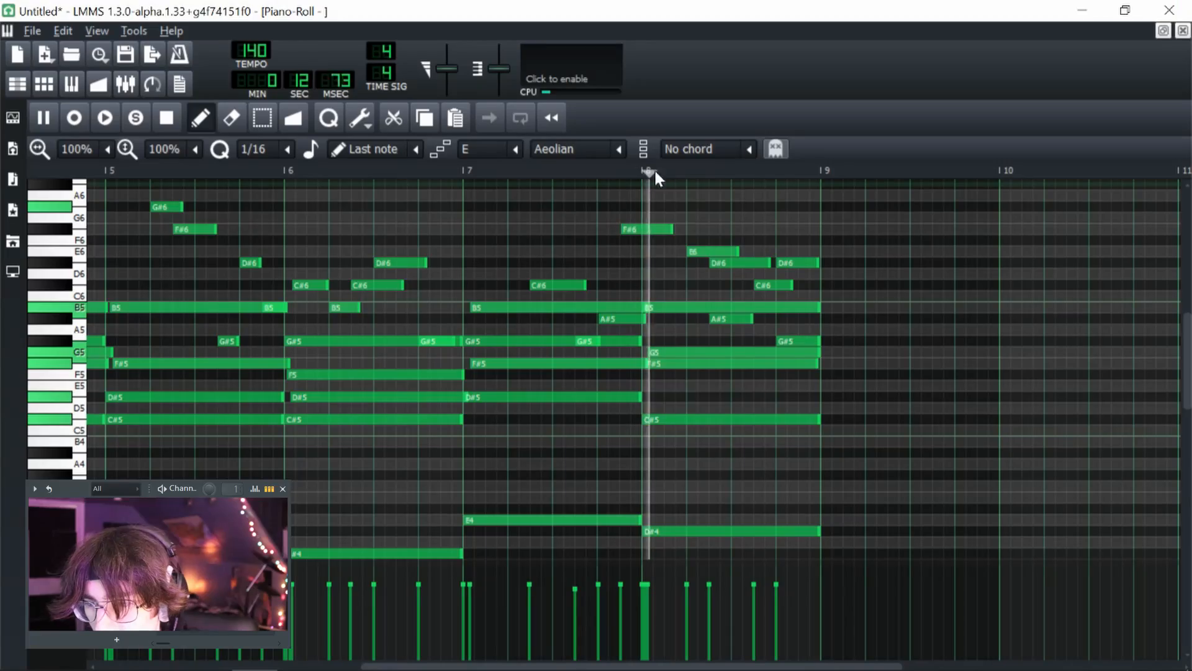
{"action": "scroll", "coordinate": [684, 177], "scroll_direction": "up", "scroll_amount": 4}
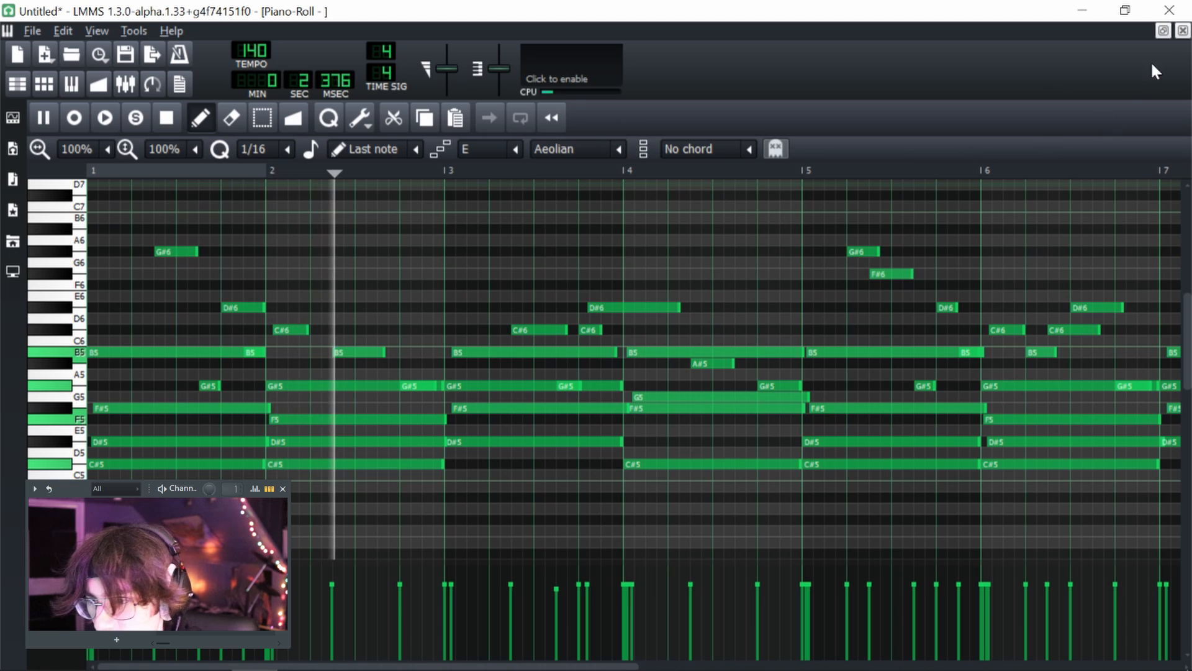
{"action": "left_click", "coordinate": [1183, 31]}
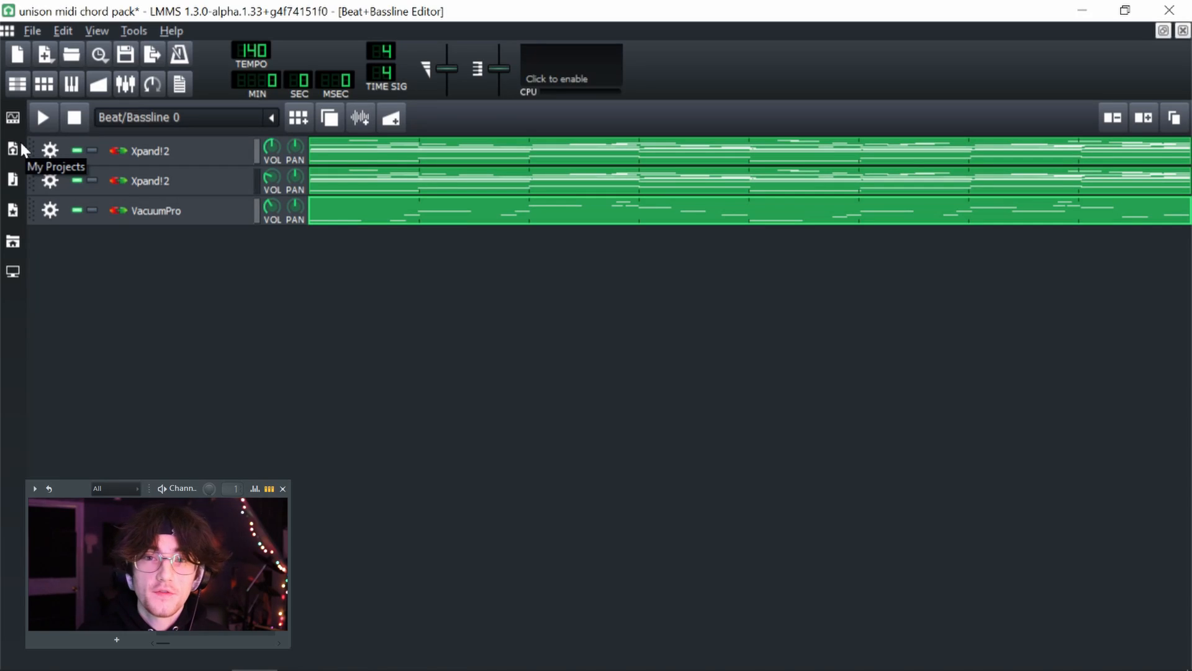
Step: Play the layered Xpand!2 and VacuumPro tracks in the Beat+Bassline Editor, and play the full arrangement in the Song-Editor
{"action": "left_click", "coordinate": [47, 123]}
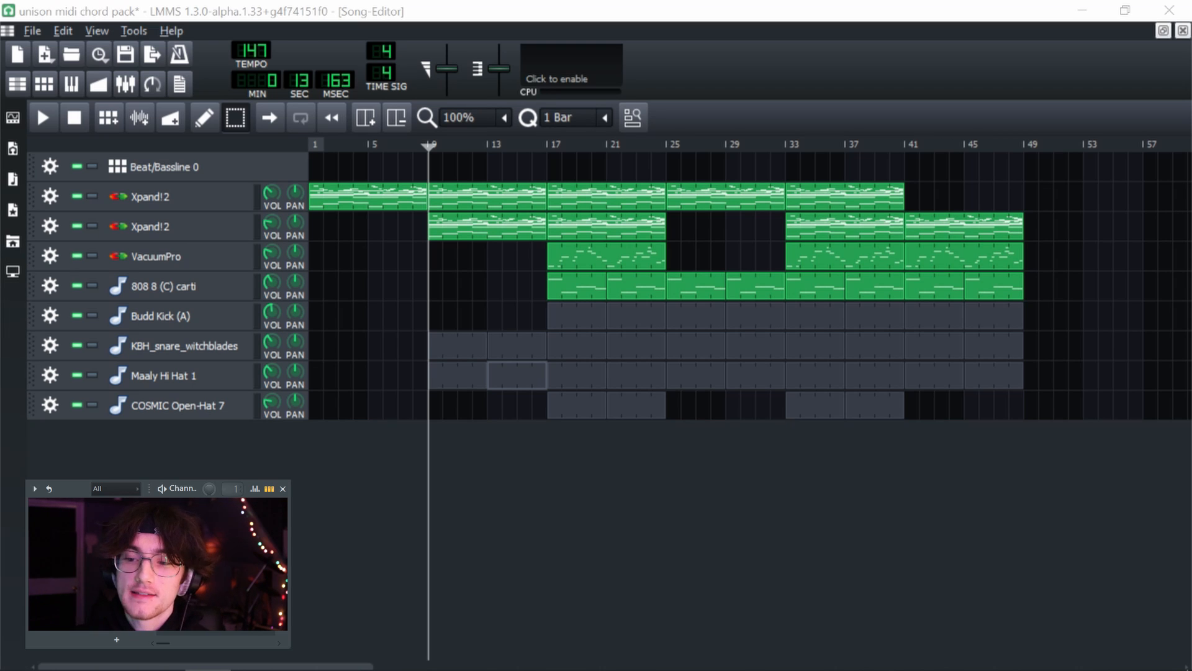
{"action": "left_click", "coordinate": [45, 115]}
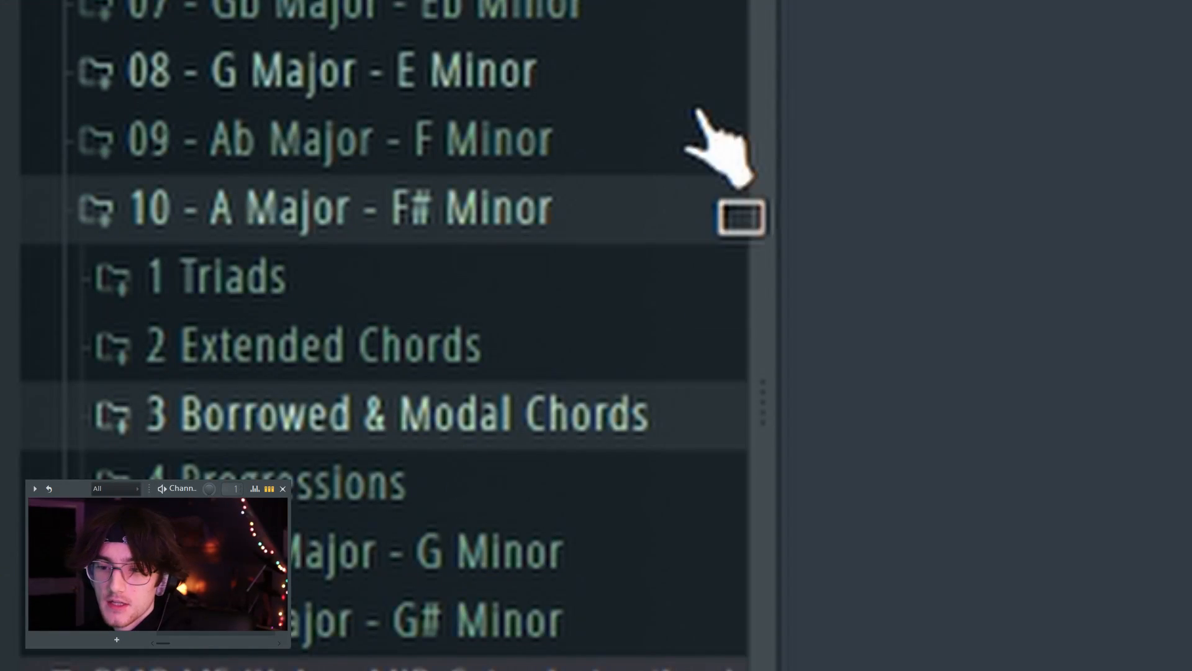
Step: In FL Studio, browse 10 - A Major - F# Minor to the advanced Major Progressions and load Major Prog 5 into Velvet
{"action": "left_click_drag", "start_coordinate": [496, 660], "coordinate": [477, 600]}
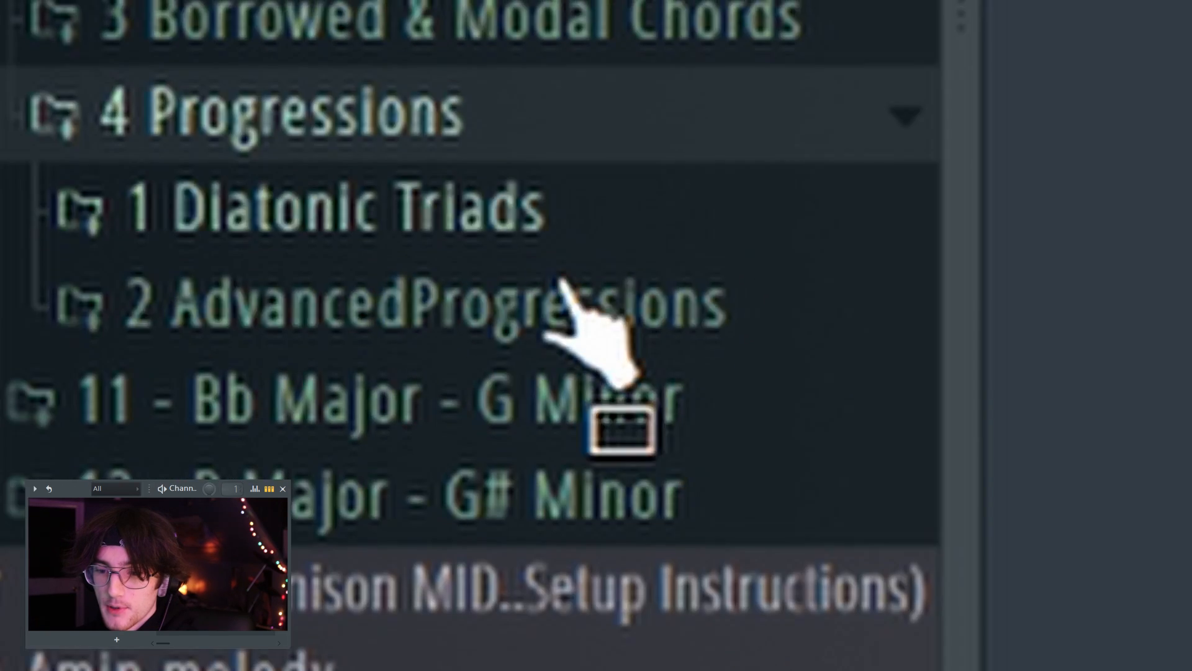
{"action": "scroll", "coordinate": [562, 280], "scroll_direction": "down", "scroll_amount": 2}
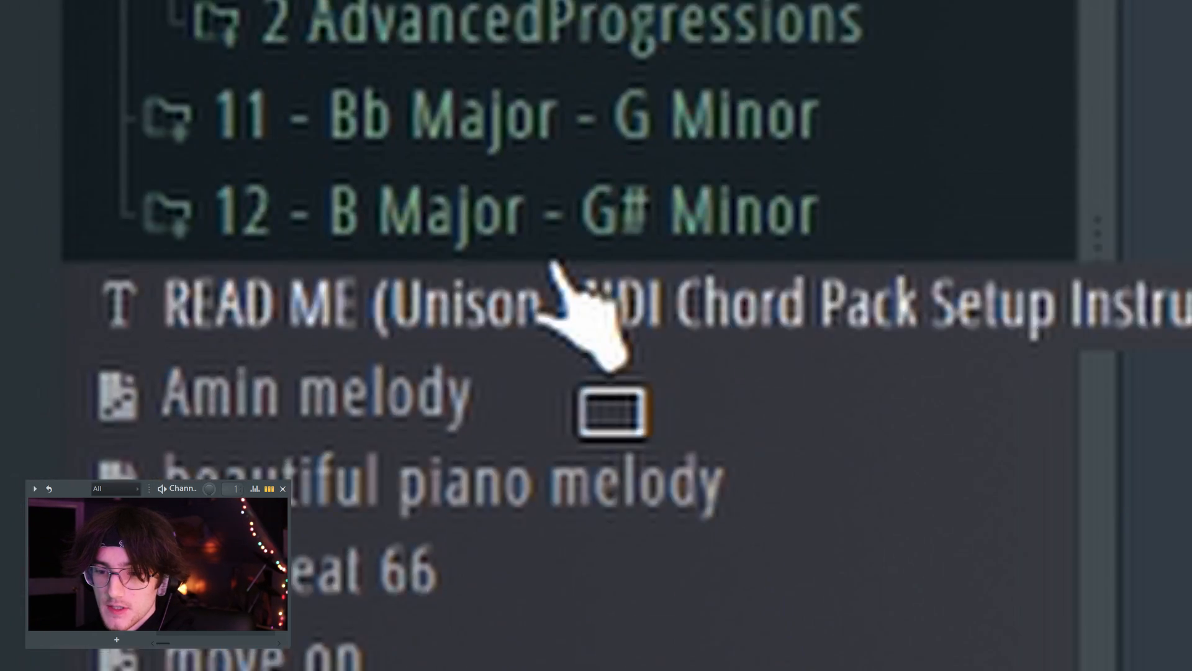
{"action": "left_click", "coordinate": [549, 283]}
{"action": "scroll", "coordinate": [481, 298], "scroll_direction": "up", "scroll_amount": 1}
{"action": "left_click_drag", "start_coordinate": [481, 298], "coordinate": [474, 354]}
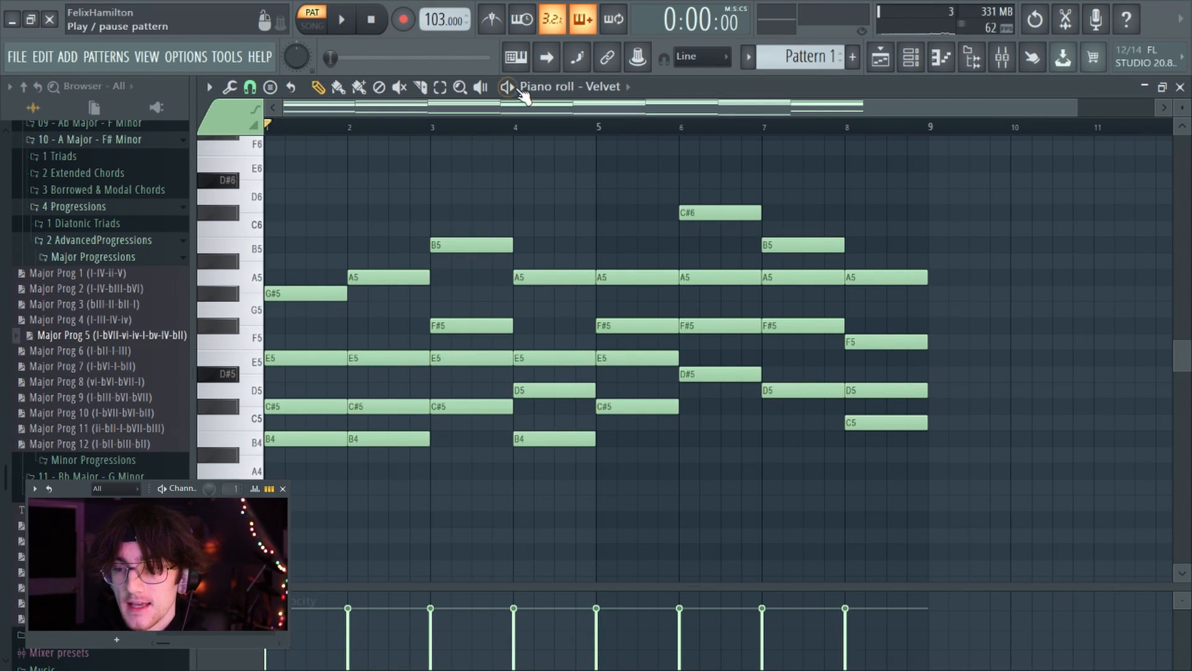
Step: Play back the chord progression in the Velvet piano roll
{"action": "left_click", "coordinate": [516, 84]}
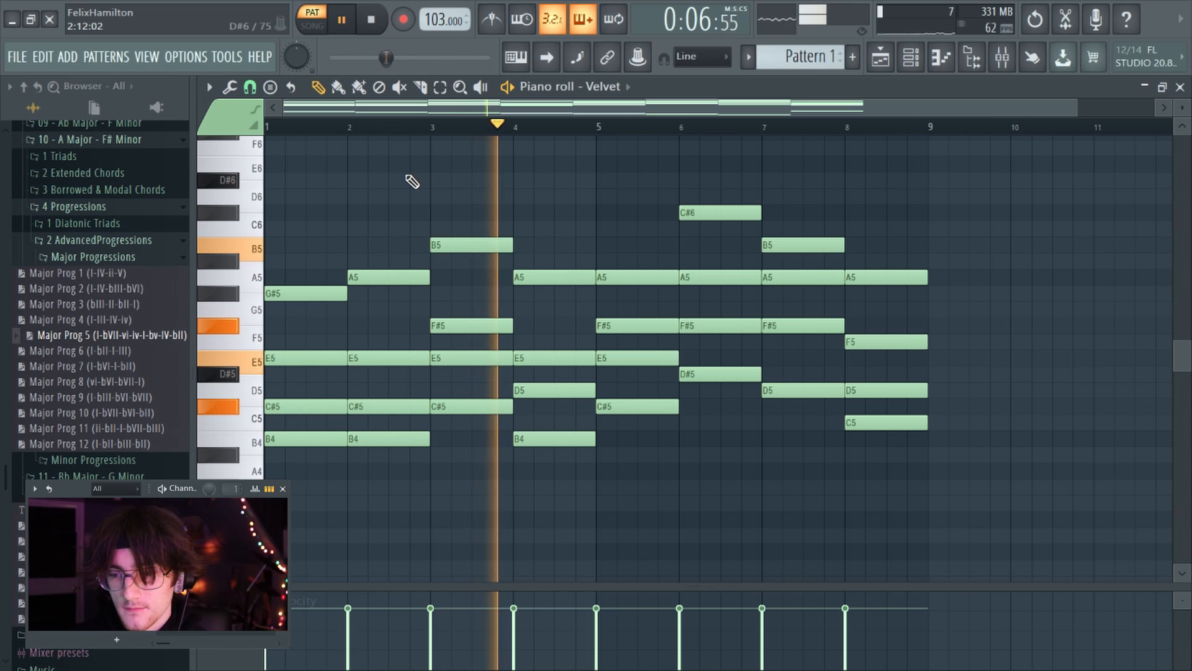
{"action": "key", "text": "space"}
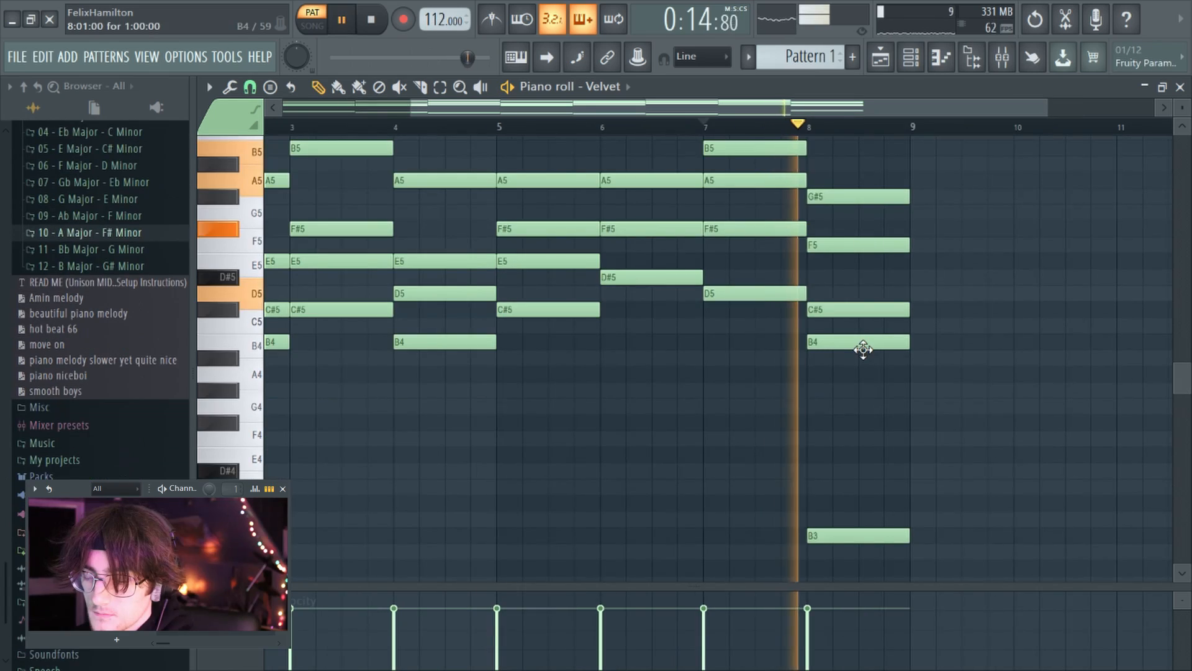
{"action": "scroll", "coordinate": [805, 141], "scroll_direction": "down", "scroll_amount": 2}
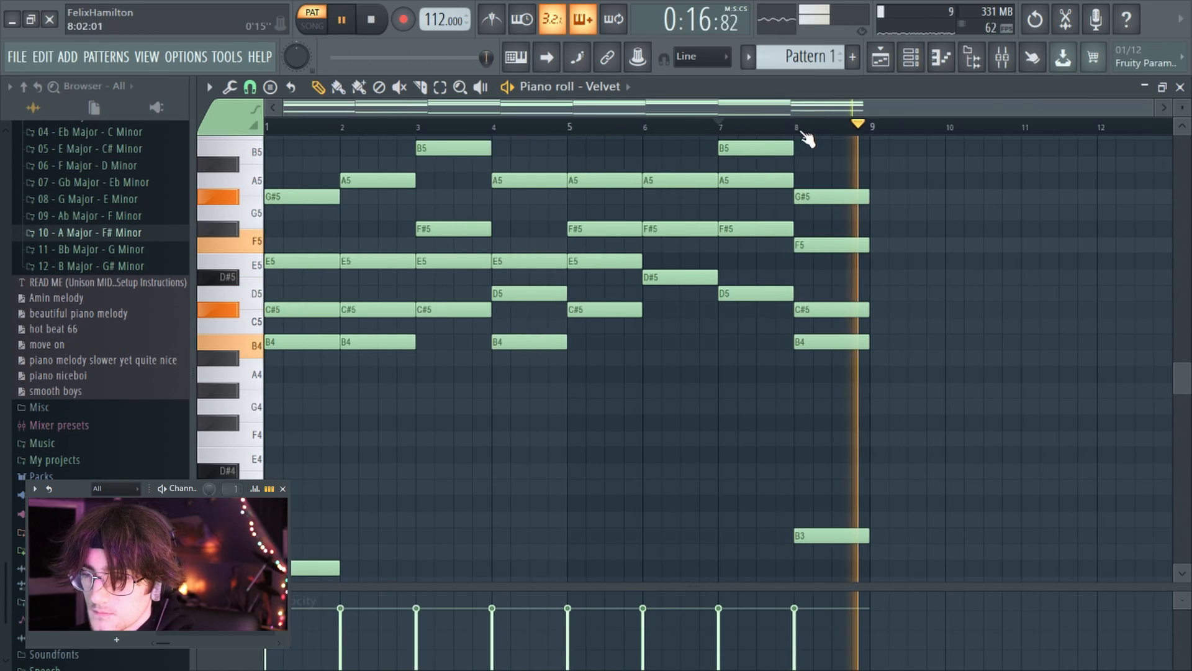
{"action": "key", "text": "space"}
Step: Bring up the channel rack and open the plugin list for adding a new channel
{"action": "key", "text": "c"}
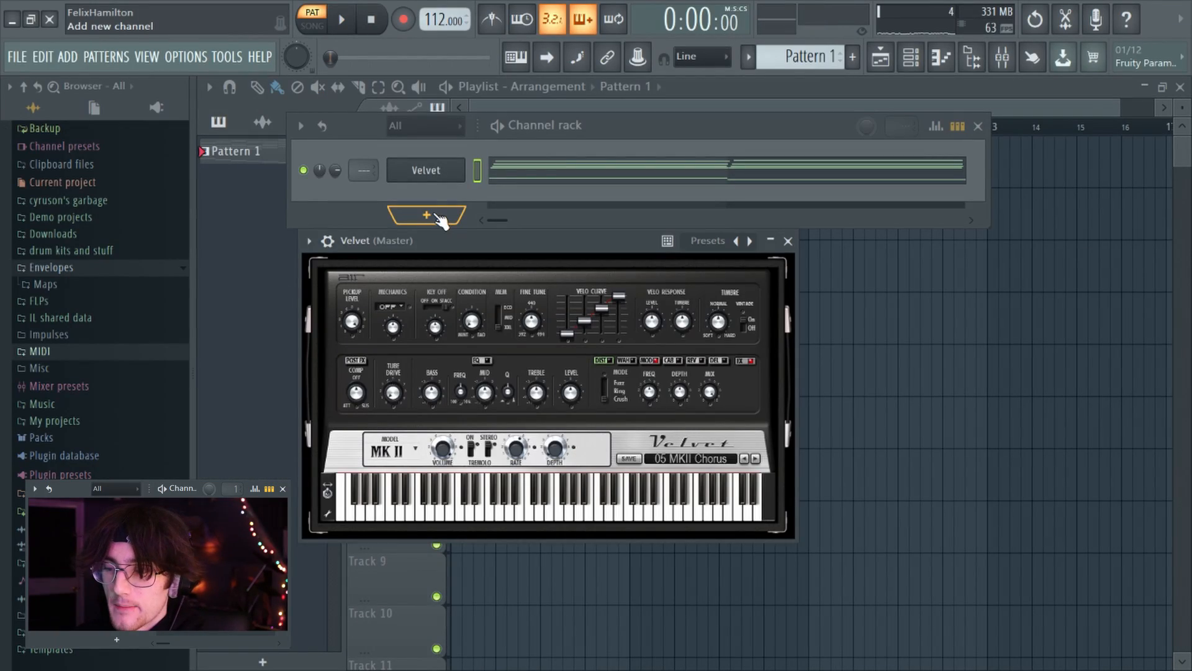
{"action": "left_click", "coordinate": [435, 216]}
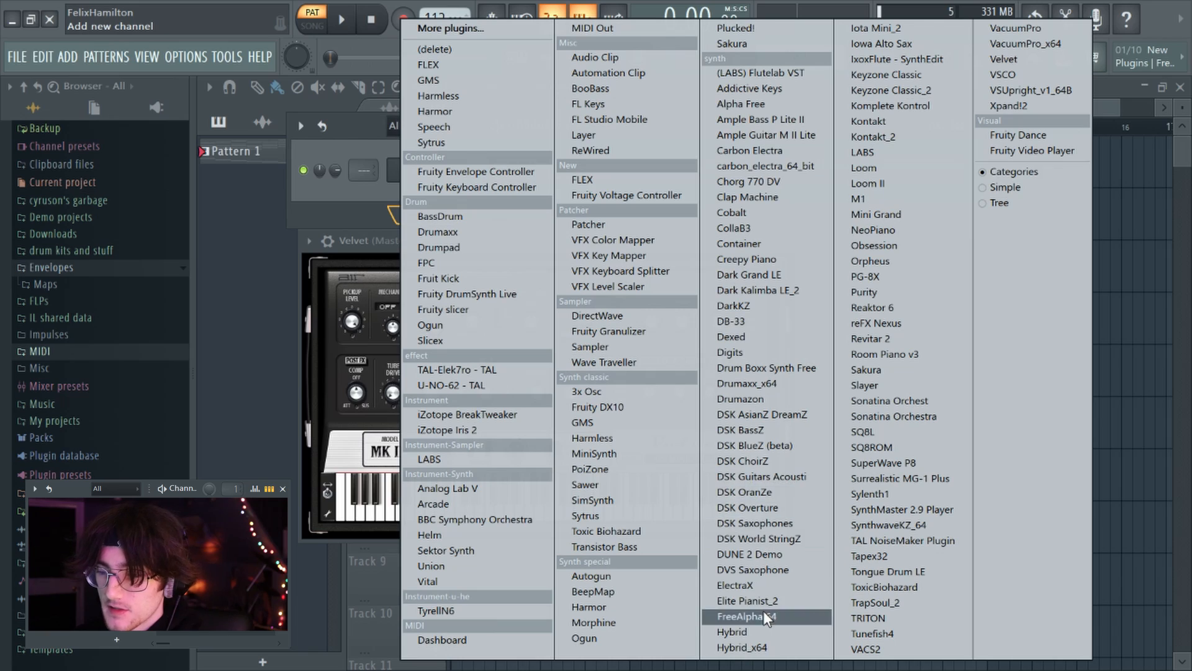